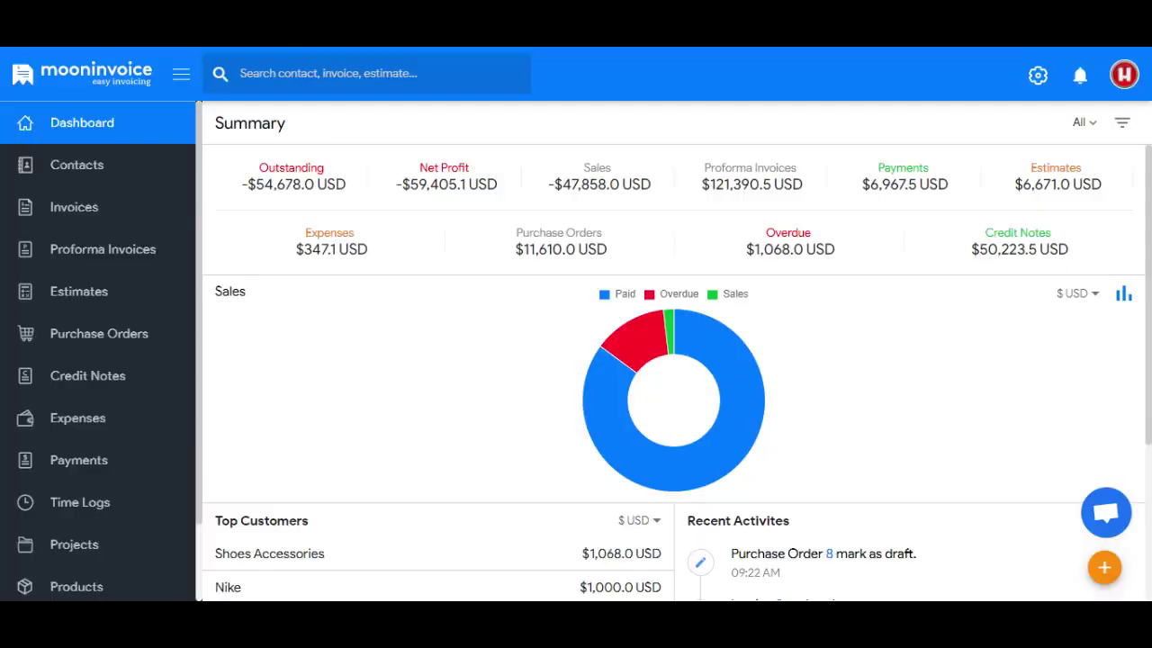
Open the products list, look through its entries and show the details of the A Grade Leather product.
scroll(120, 419, "down", 2)
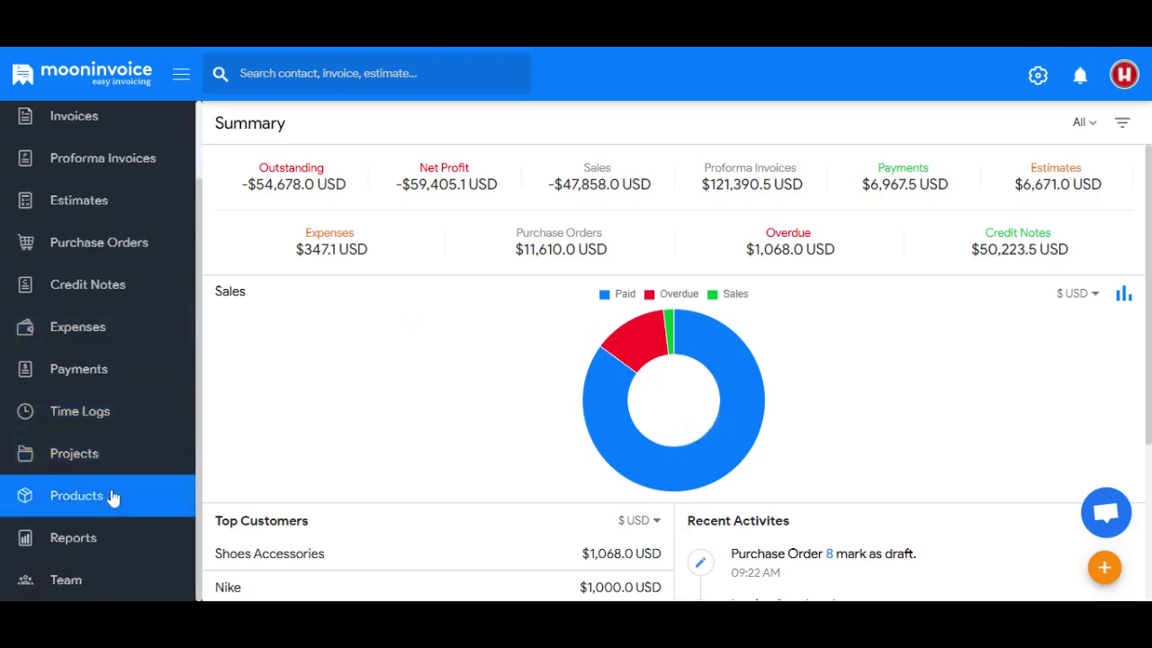
left_click(112, 498)
scroll(126, 486, "down", 2)
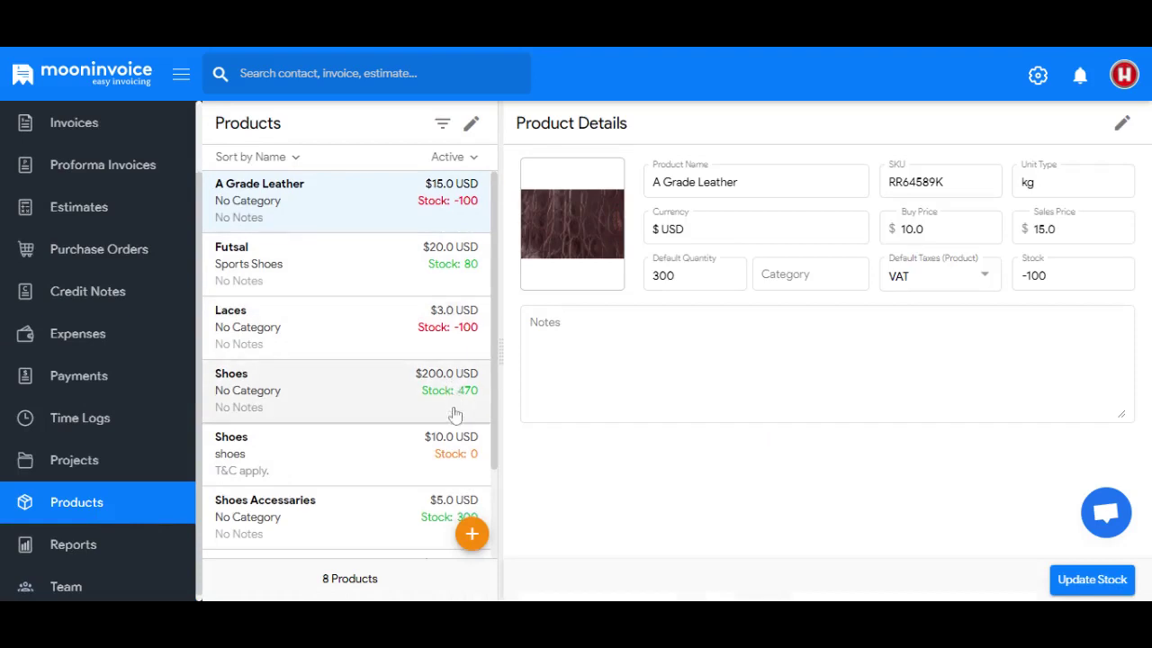
scroll(450, 450, "down", 2)
scroll(425, 418, "up", 1)
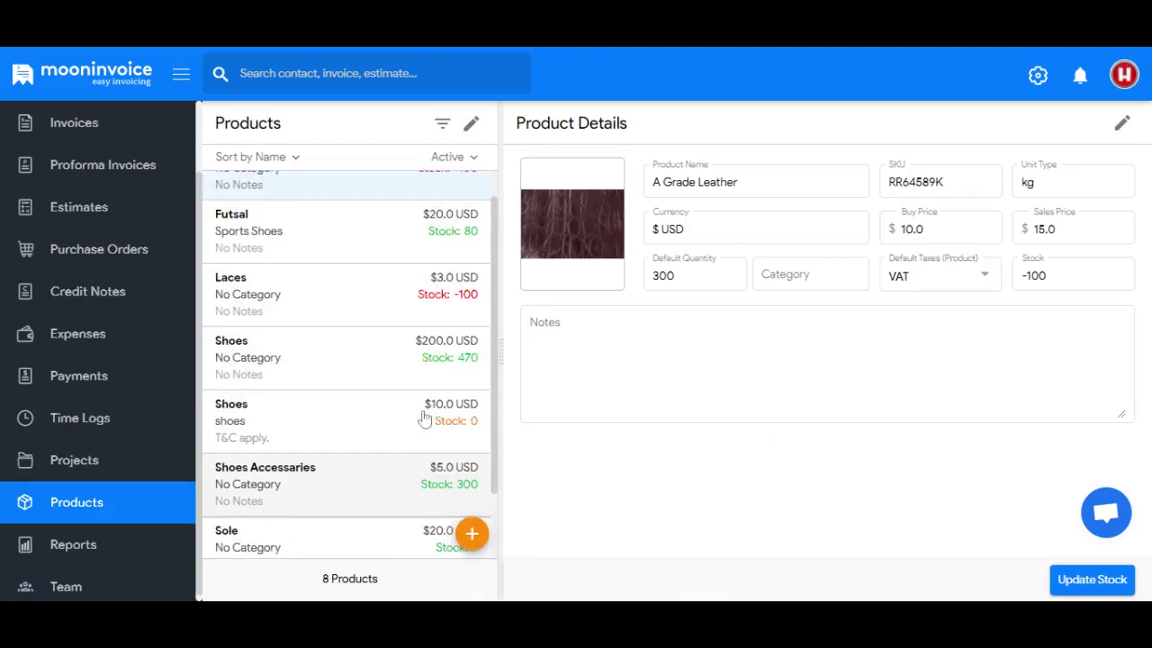
scroll(425, 418, "up", 1)
left_click(386, 203)
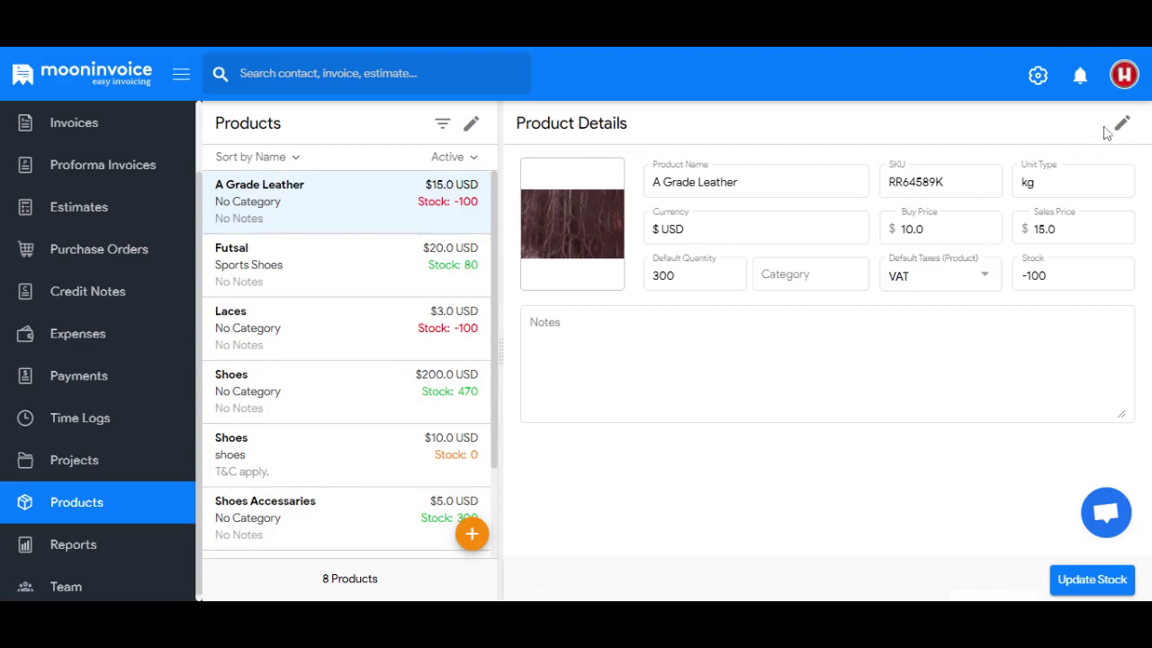
Review A Grade Leather's editable fields, switch its inventory tracking off and on again, and save the product.
left_click(1121, 126)
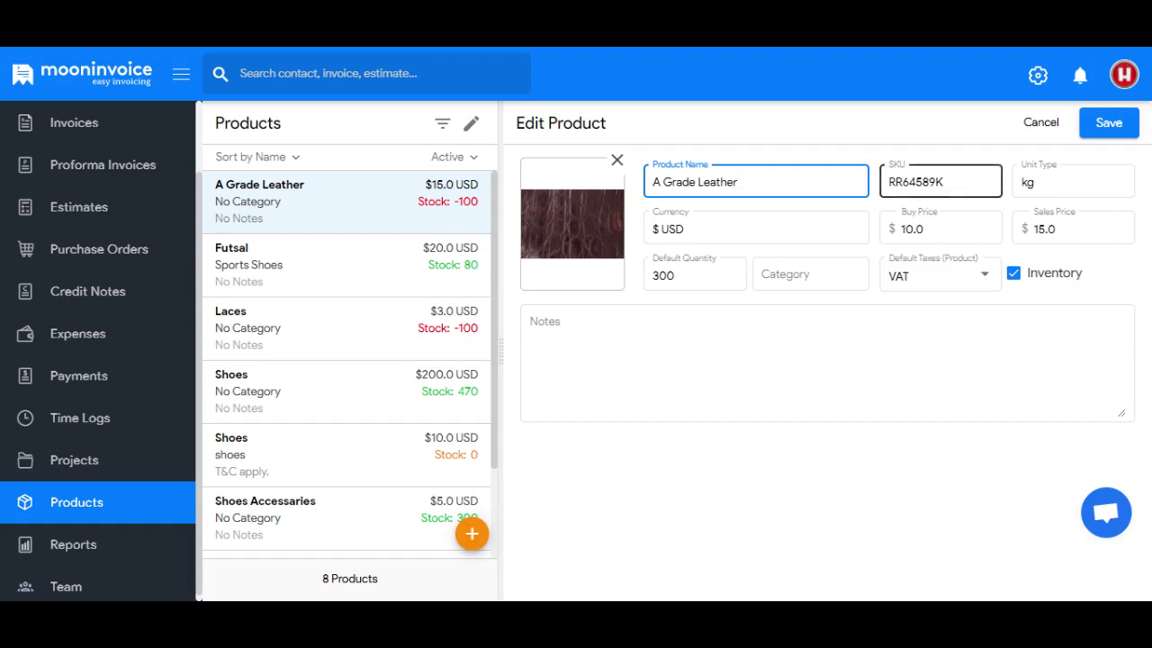
left_click(1035, 182)
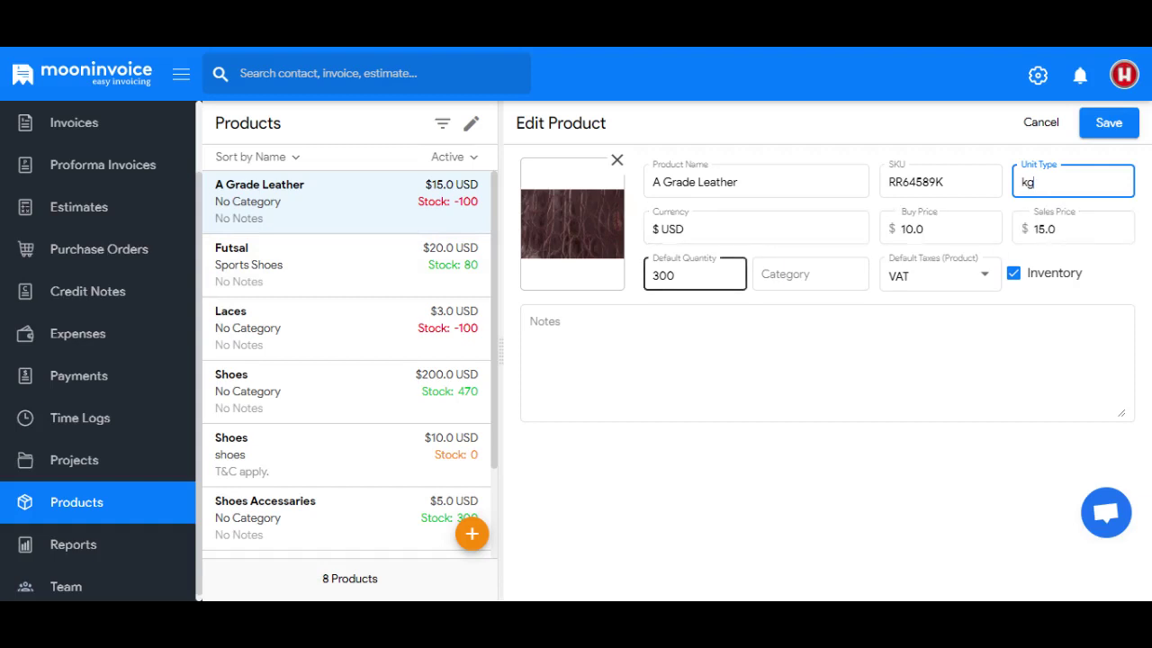
left_click(675, 276)
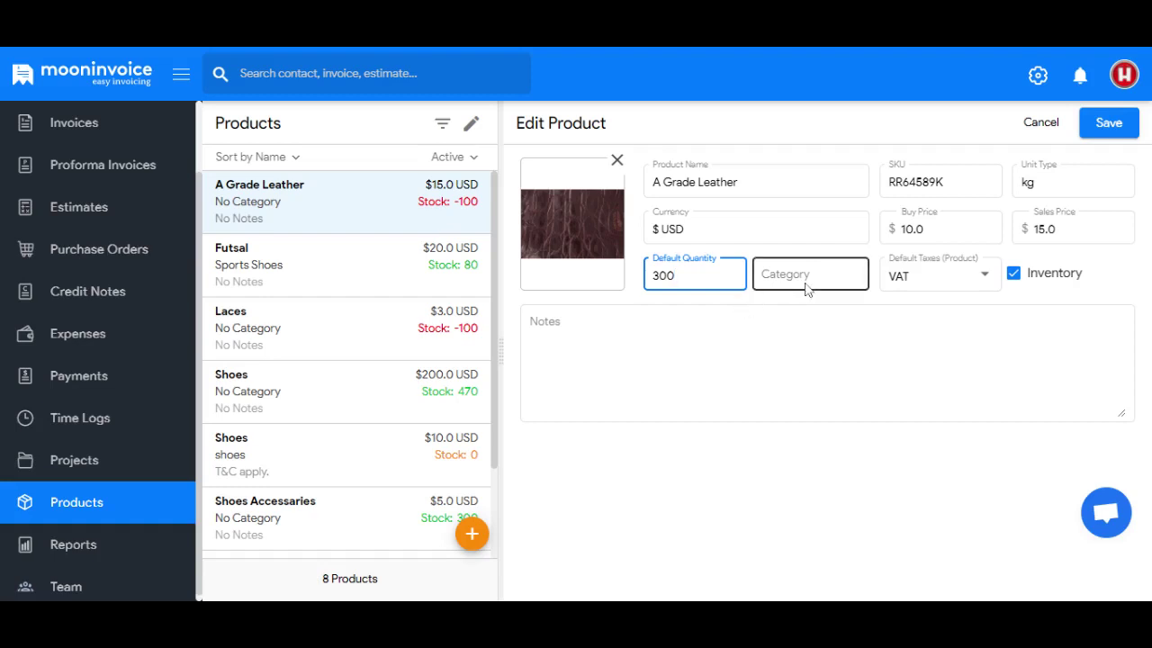
left_click(1015, 275)
left_click(1014, 274)
left_click(1102, 124)
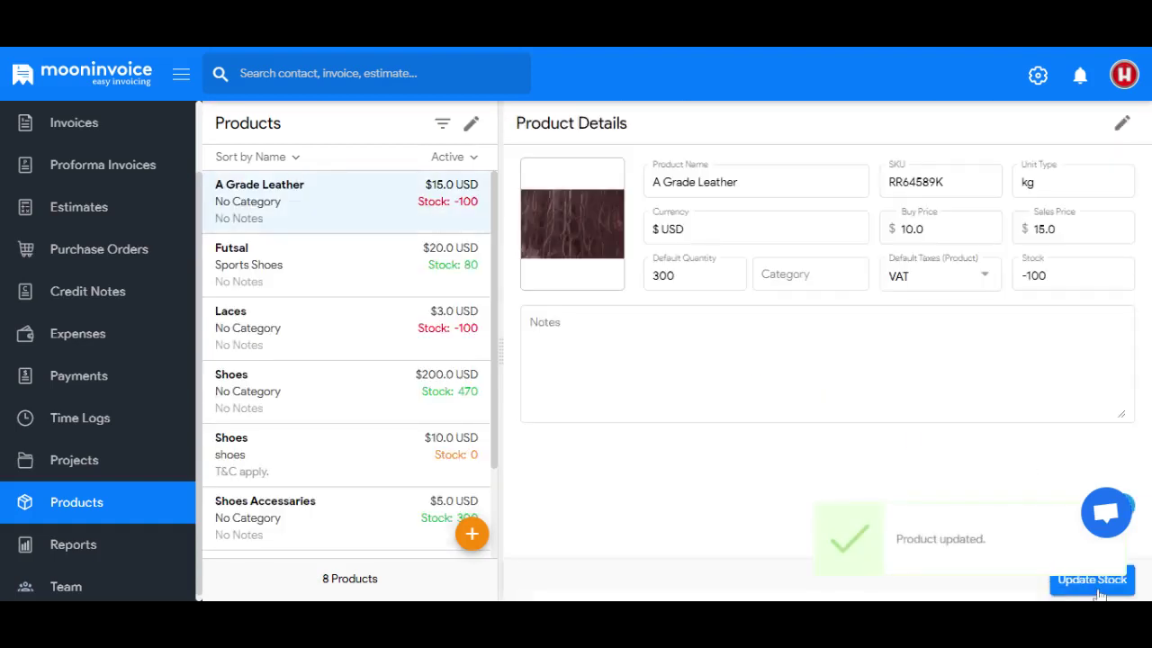
Disable inventory tracking for the A Grade Leather product and save it.
left_click(1123, 123)
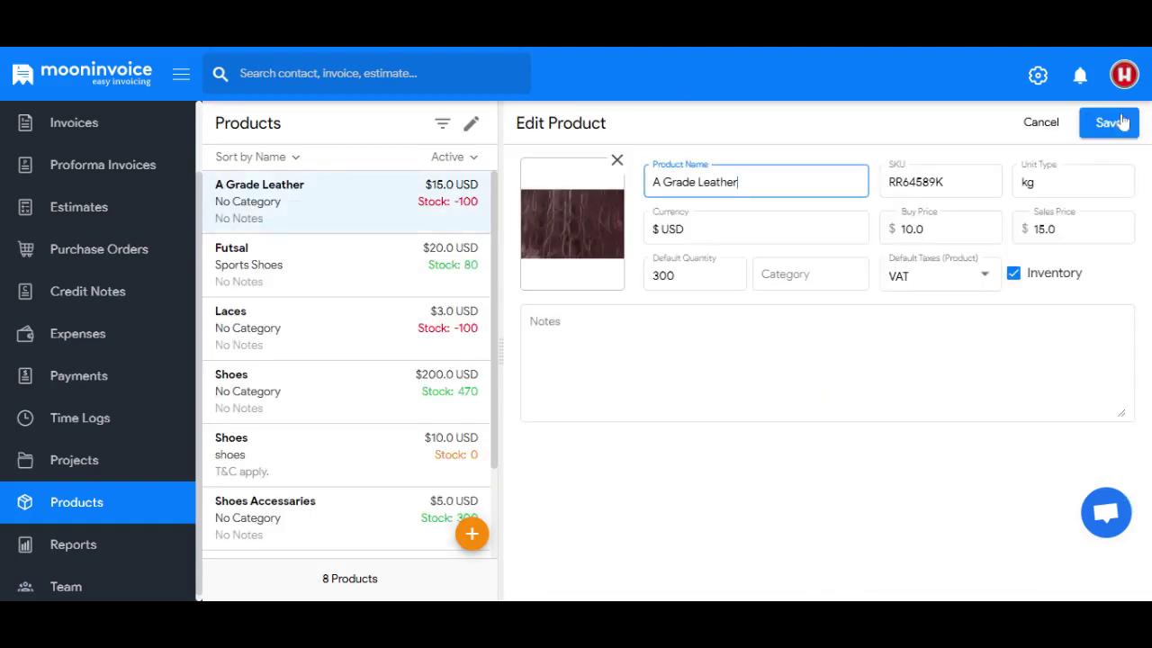
left_click(1014, 274)
left_click(1111, 123)
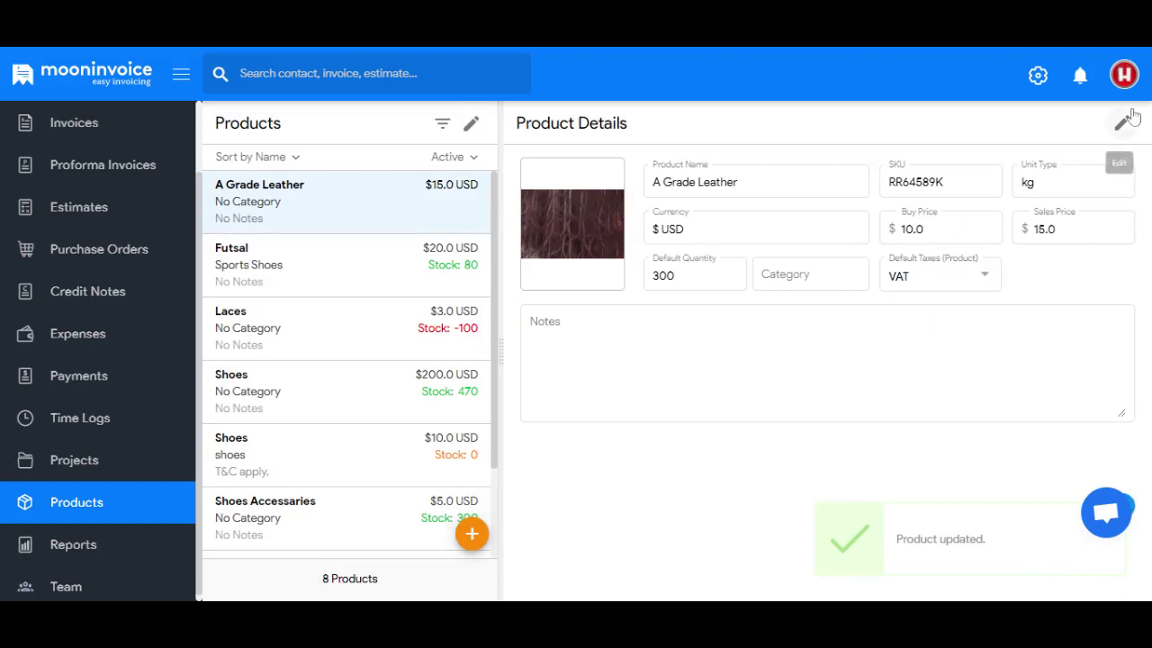
Re-enable inventory tracking for the A Grade Leather product and save it.
left_click(1131, 117)
left_click(1014, 274)
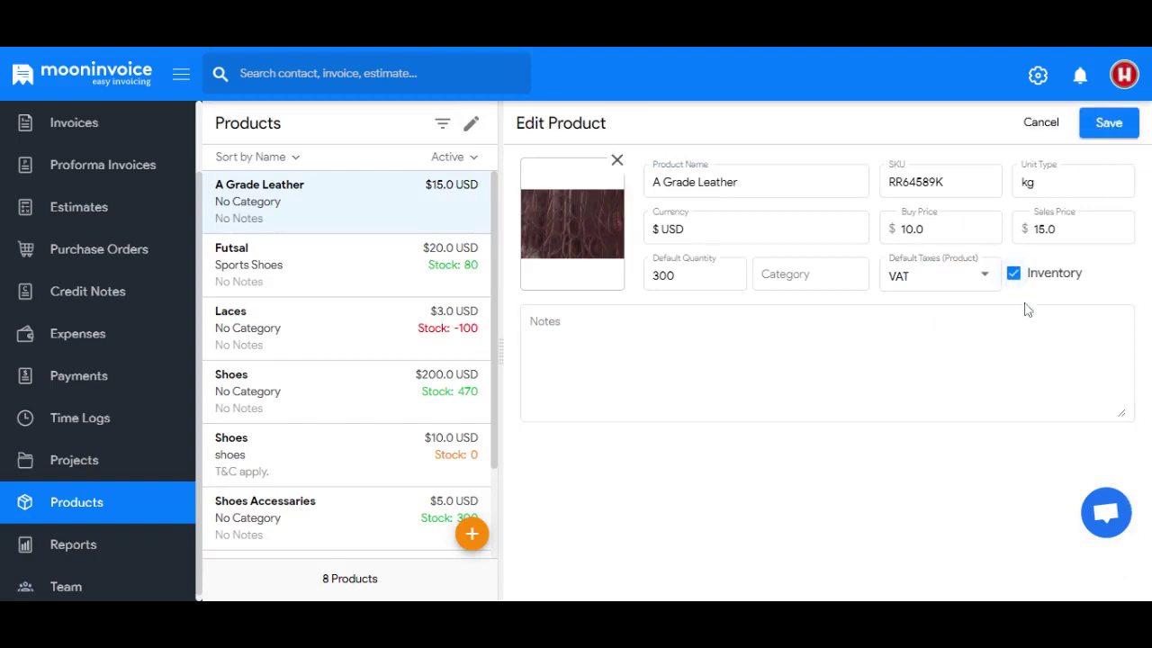
left_click(1107, 122)
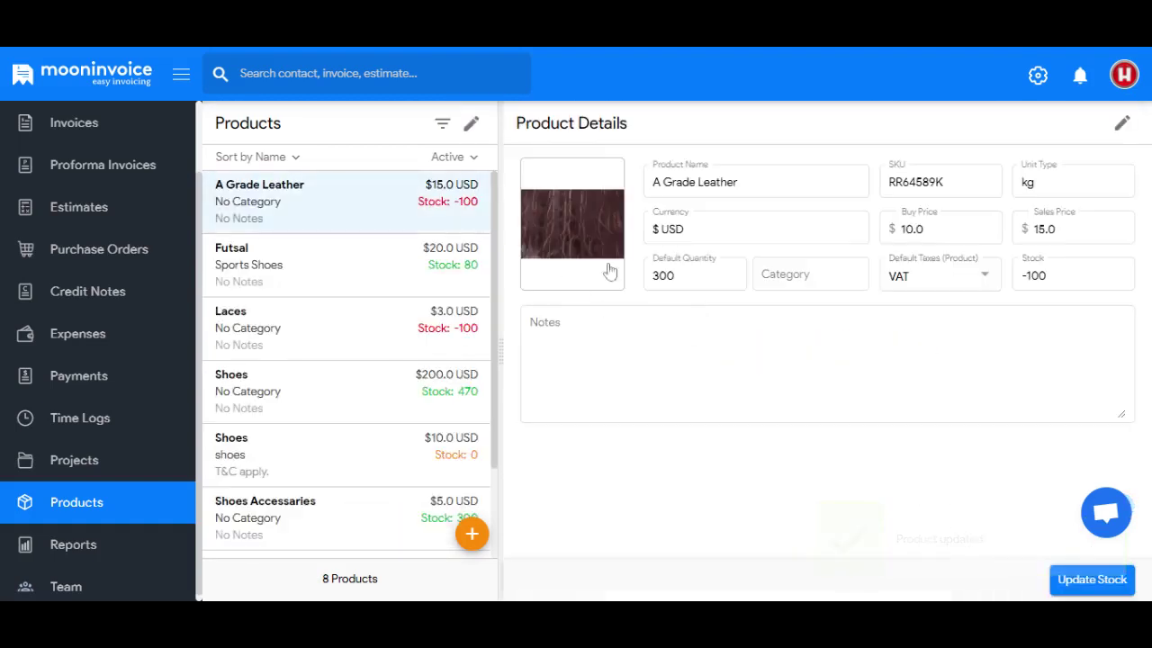
Update A Grade Leather's stock with 300 units from vendor Wooter apparel Saucer at a buy price of 10 USD.
left_click(1090, 583)
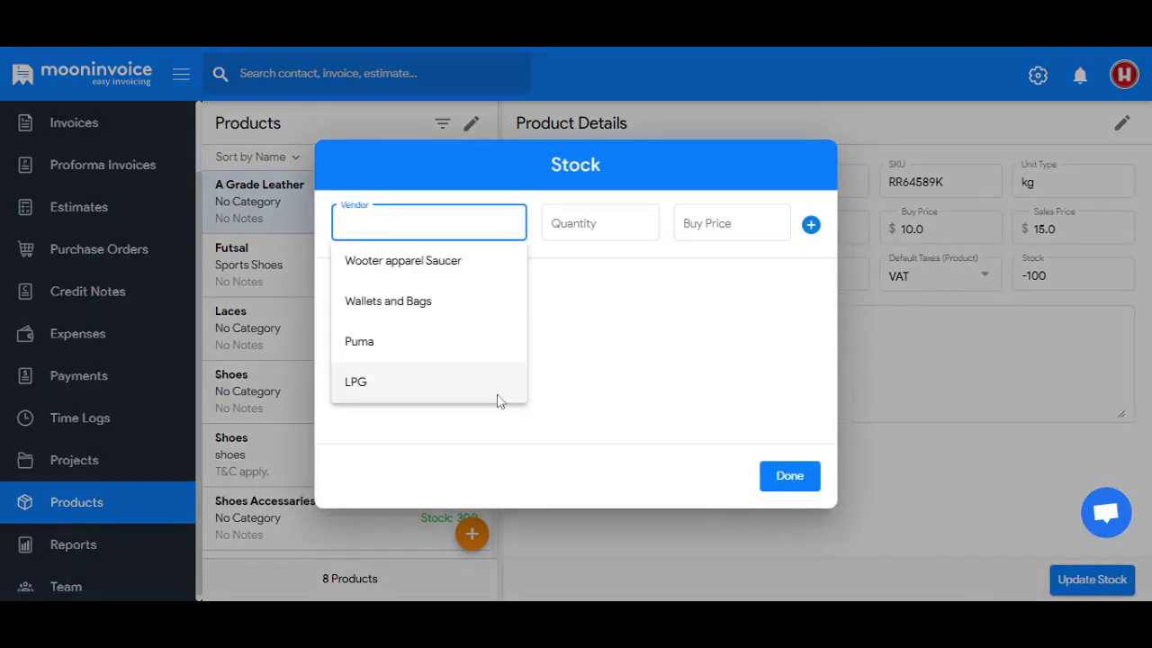
left_click(410, 263)
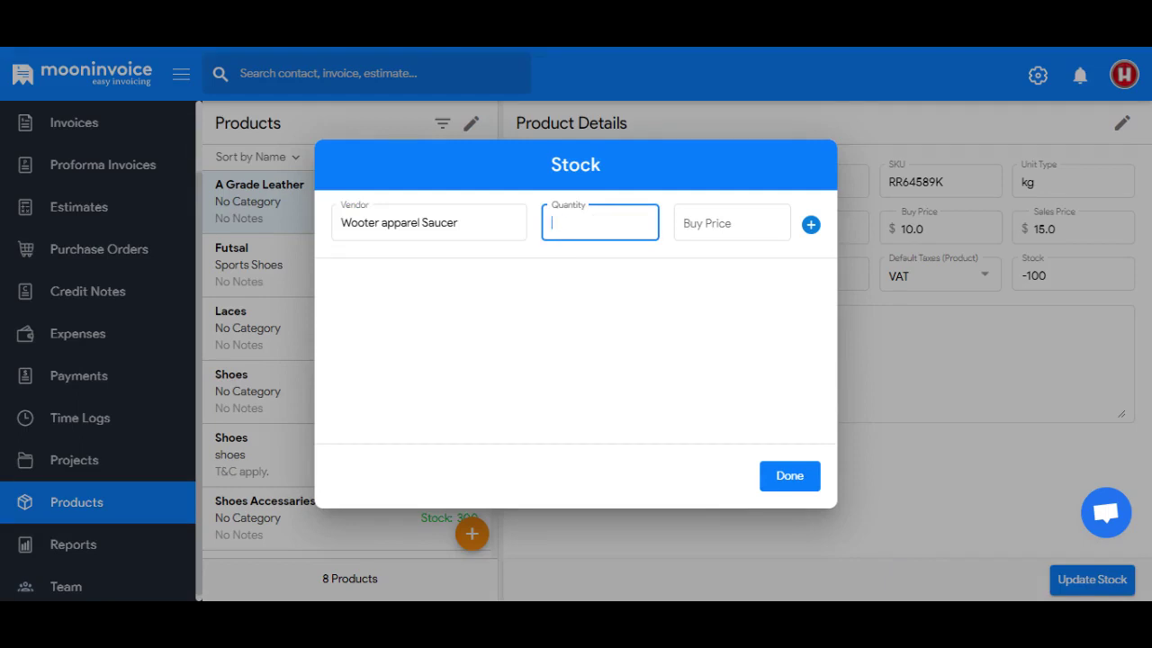
left_click(712, 221)
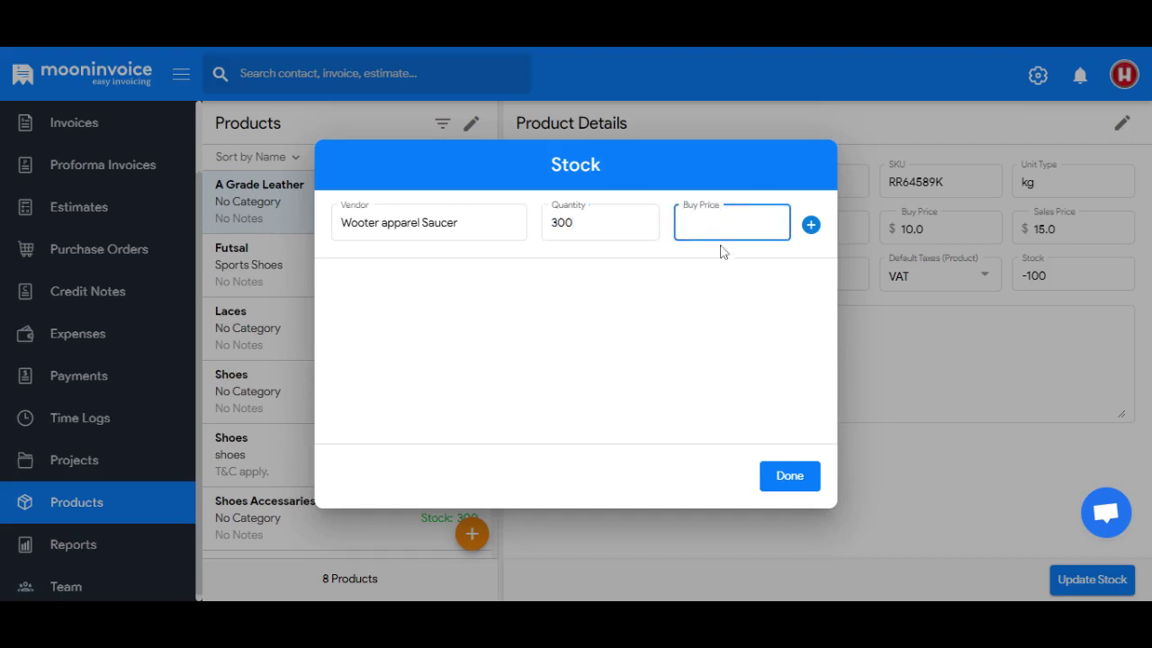
left_click(810, 226)
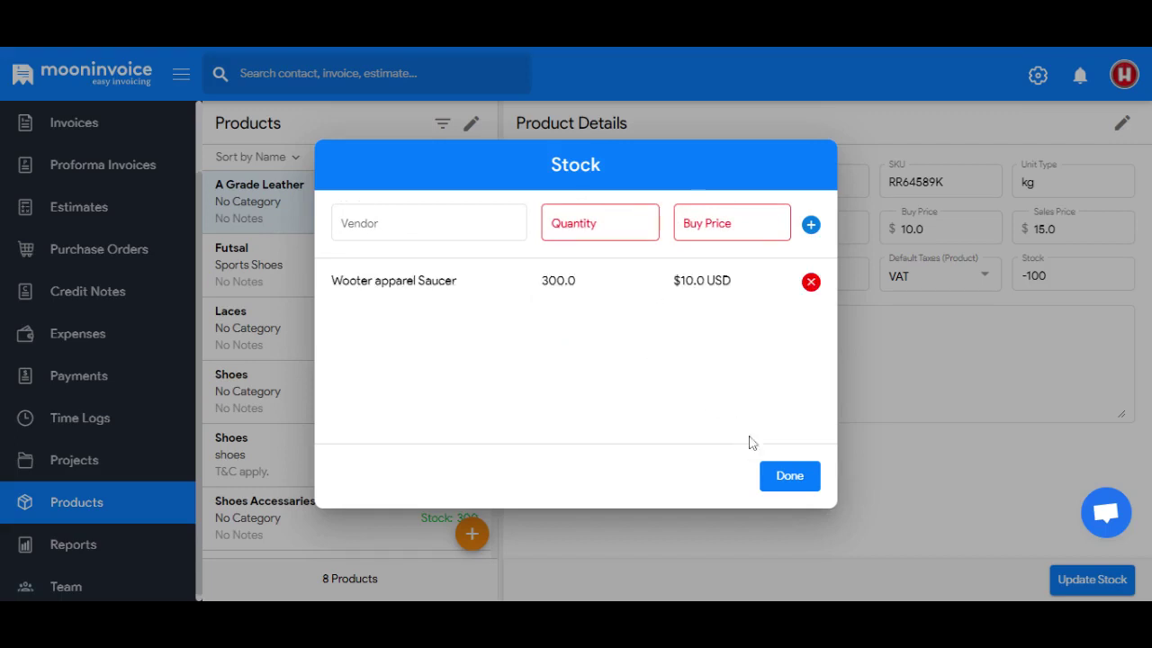
left_click(783, 475)
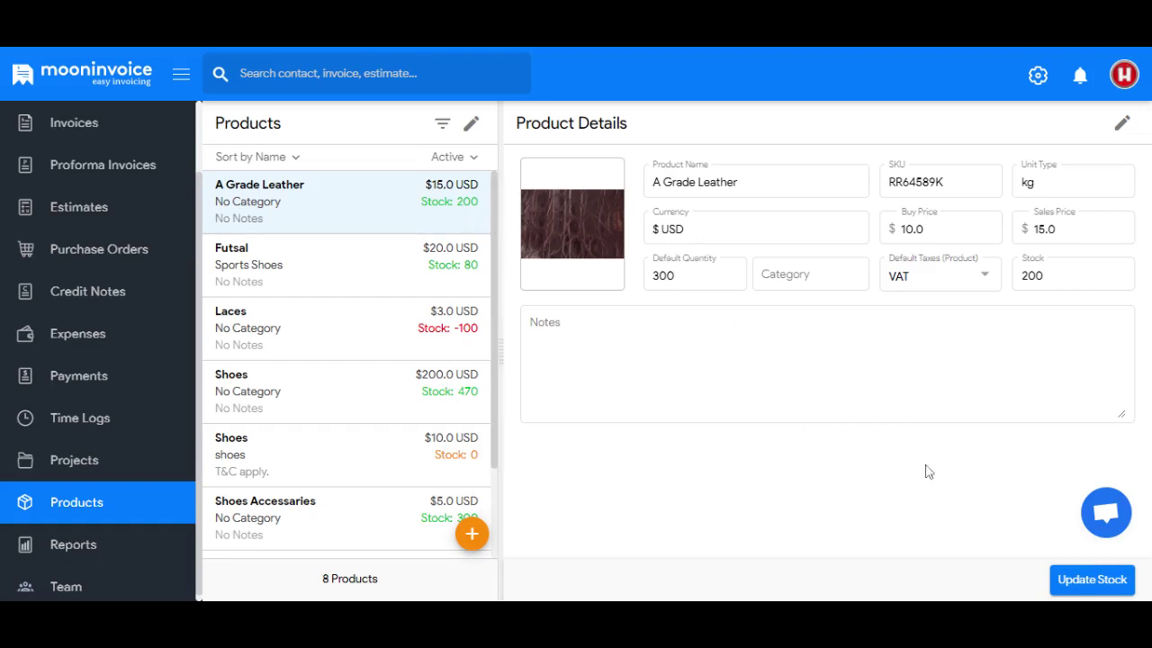
Edit the draft purchase order for Wallets and Bags and add A Grade Leather as a product line.
scroll(103, 470, "up", 2)
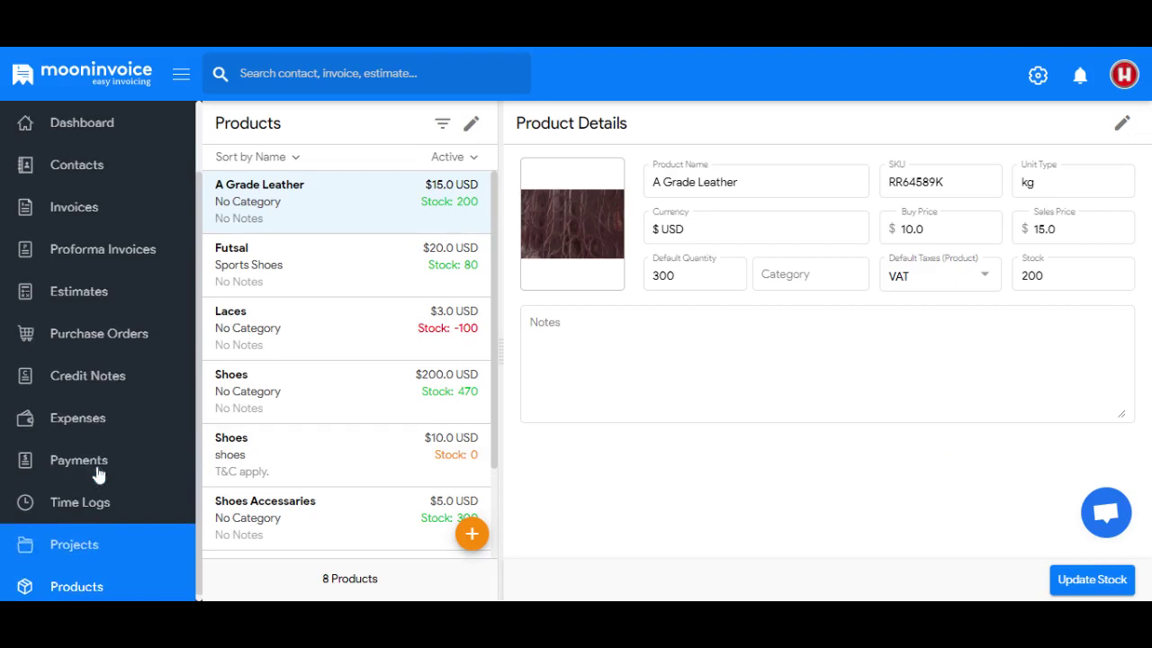
left_click(99, 335)
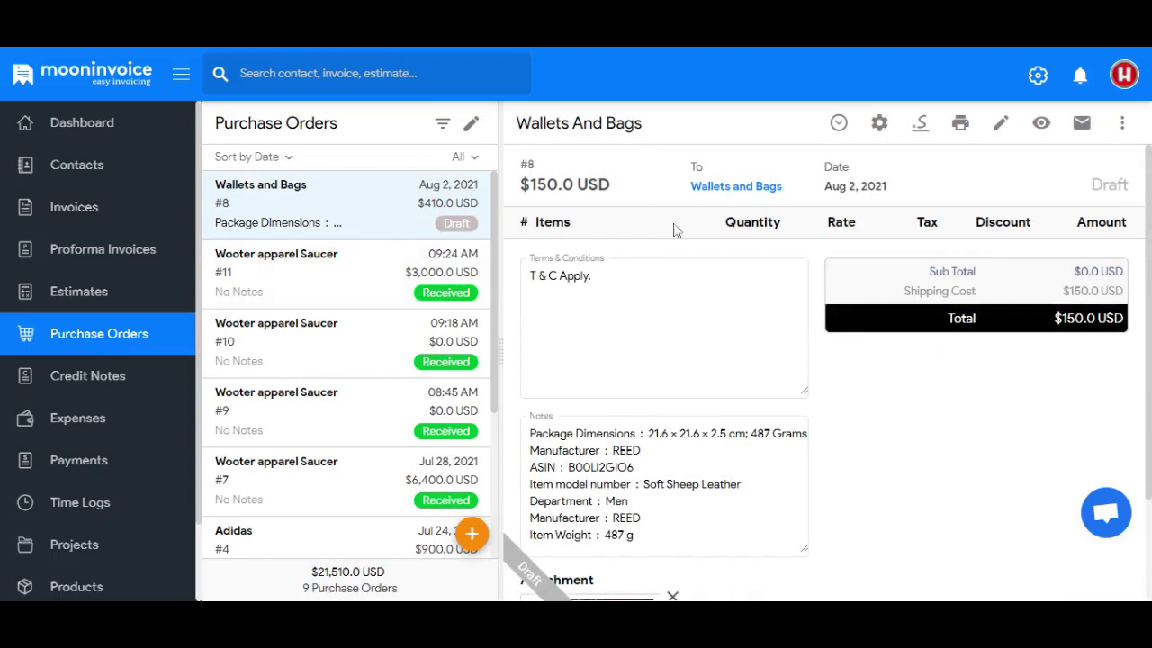
left_click(1000, 122)
left_click(585, 451)
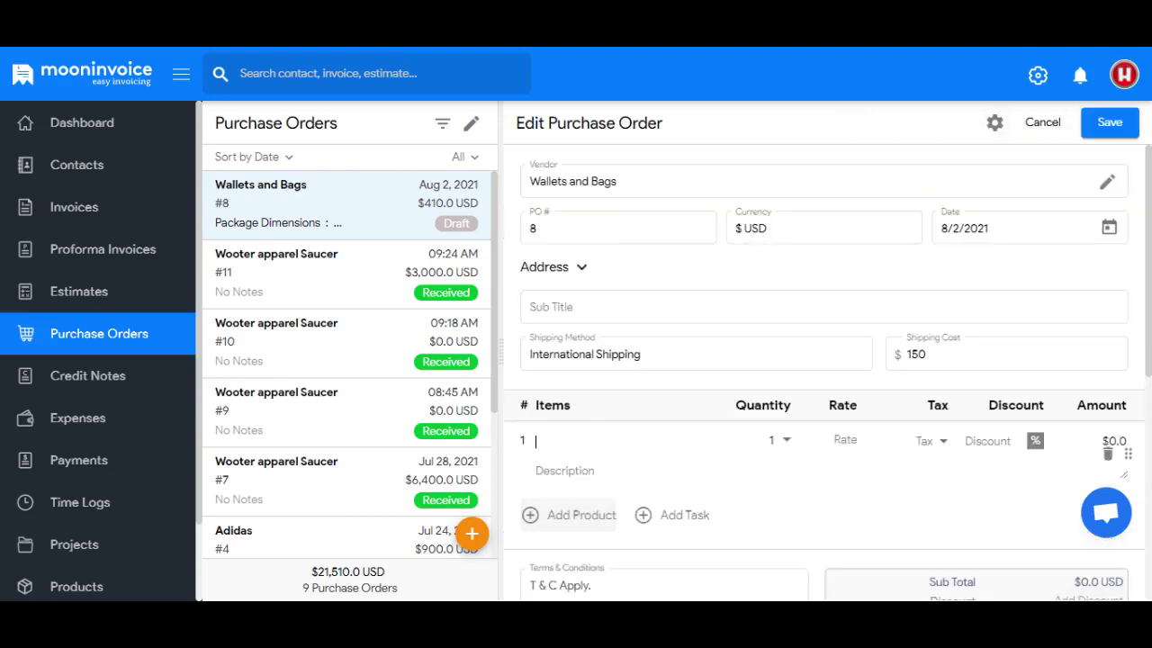
left_click(555, 439)
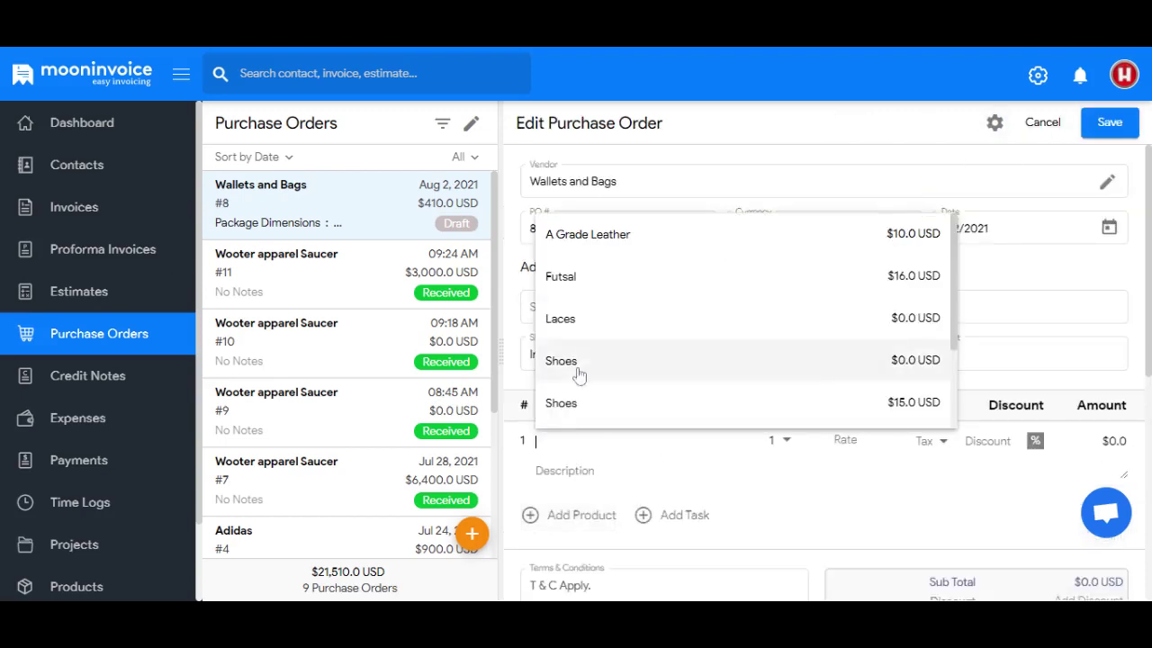
left_click(599, 242)
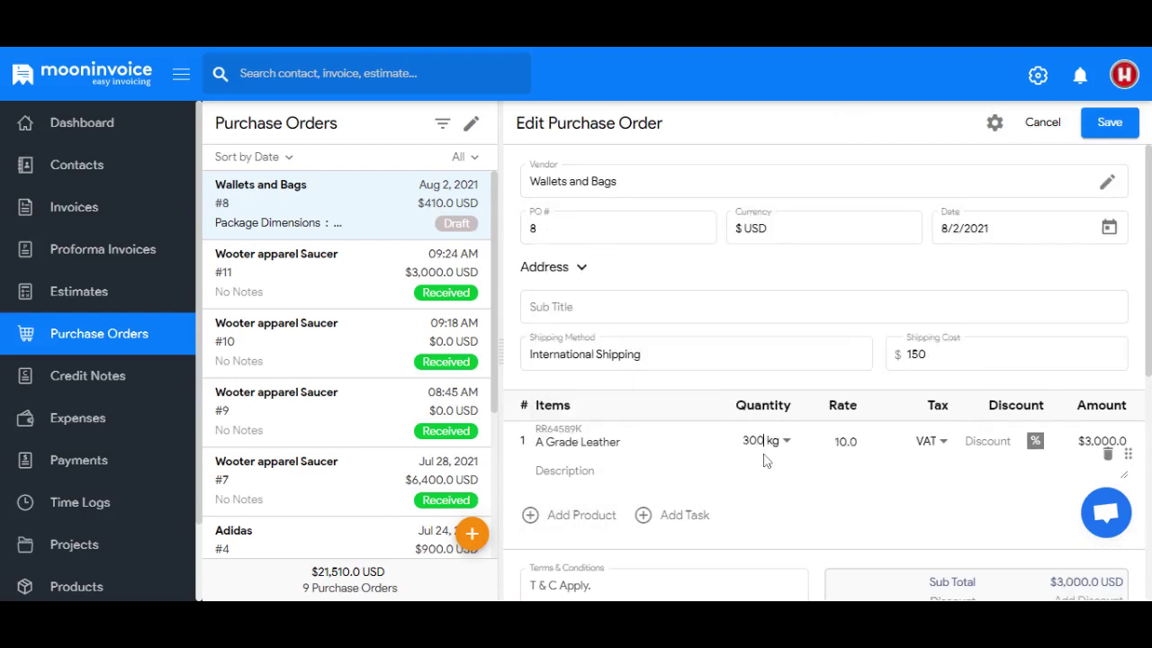
Set the A Grade Leather line's quantity to 200 kg and save the purchase order.
key("BackSpace")
key("BackSpace")
key("BackSpace")
type("200")
left_click(1112, 125)
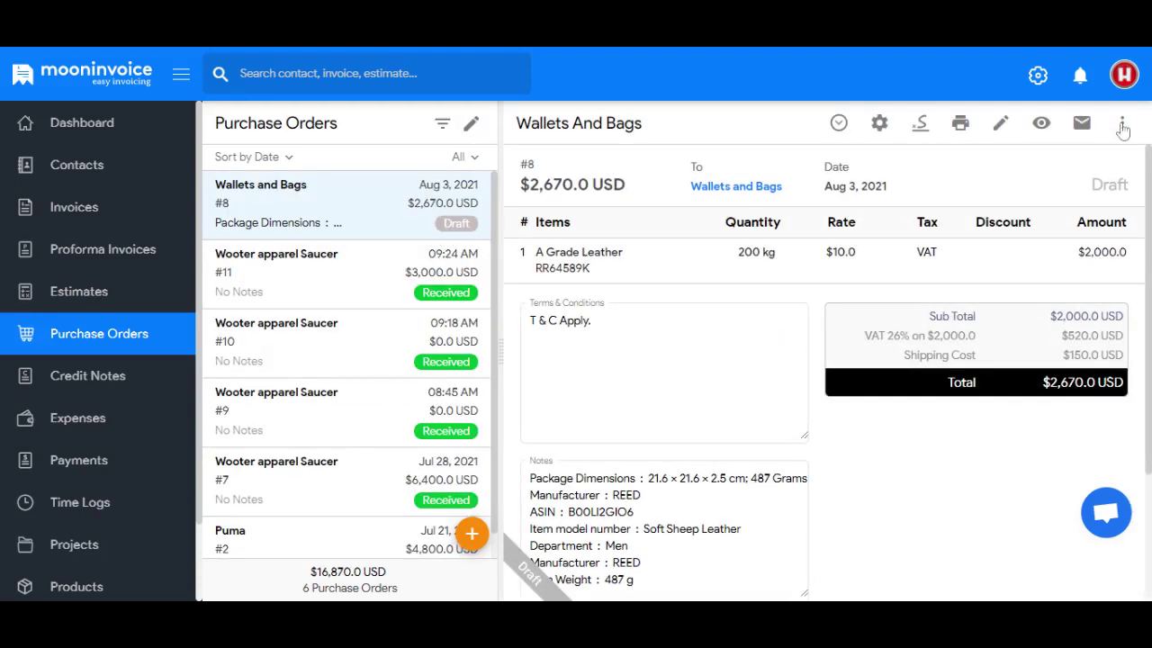
Set the Wallets and Bags purchase order's status to Approved and check A Grade Leather's stock in the products list.
left_click(1121, 126)
mouse_move(1035, 161)
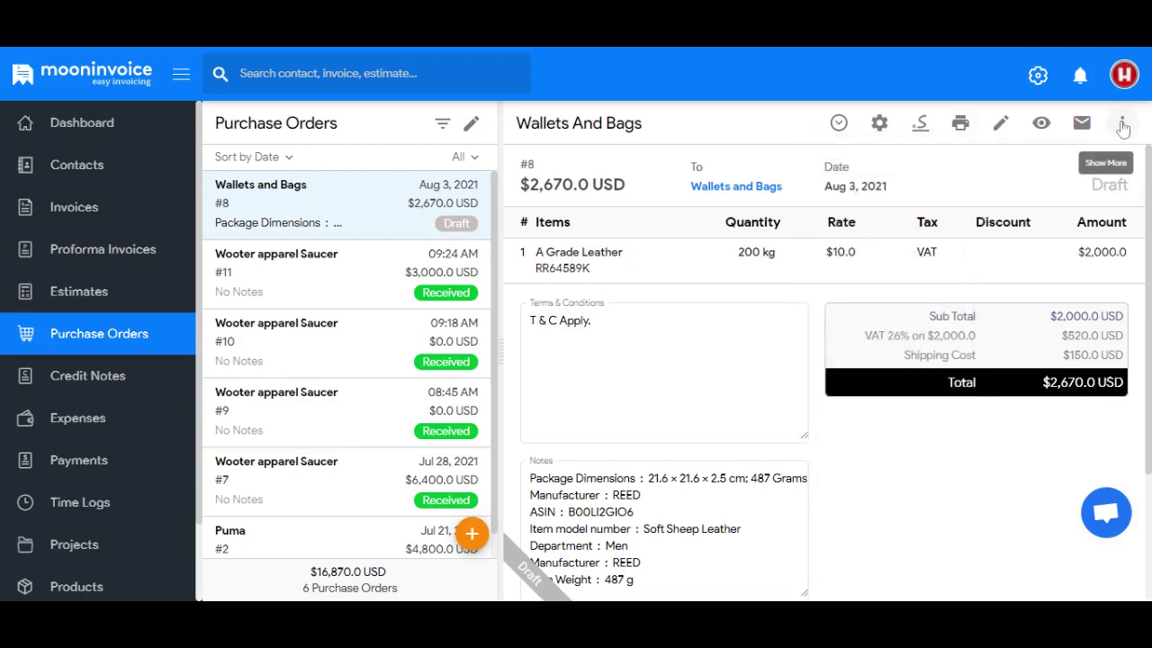
left_click(1122, 127)
mouse_move(1035, 161)
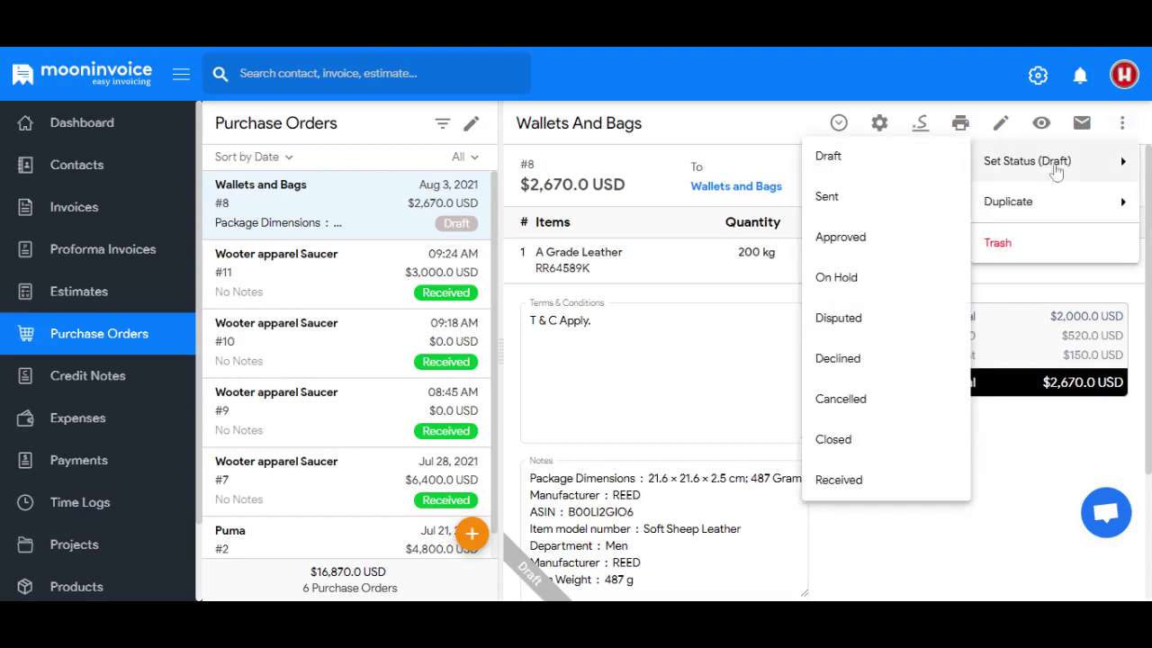
left_click(895, 240)
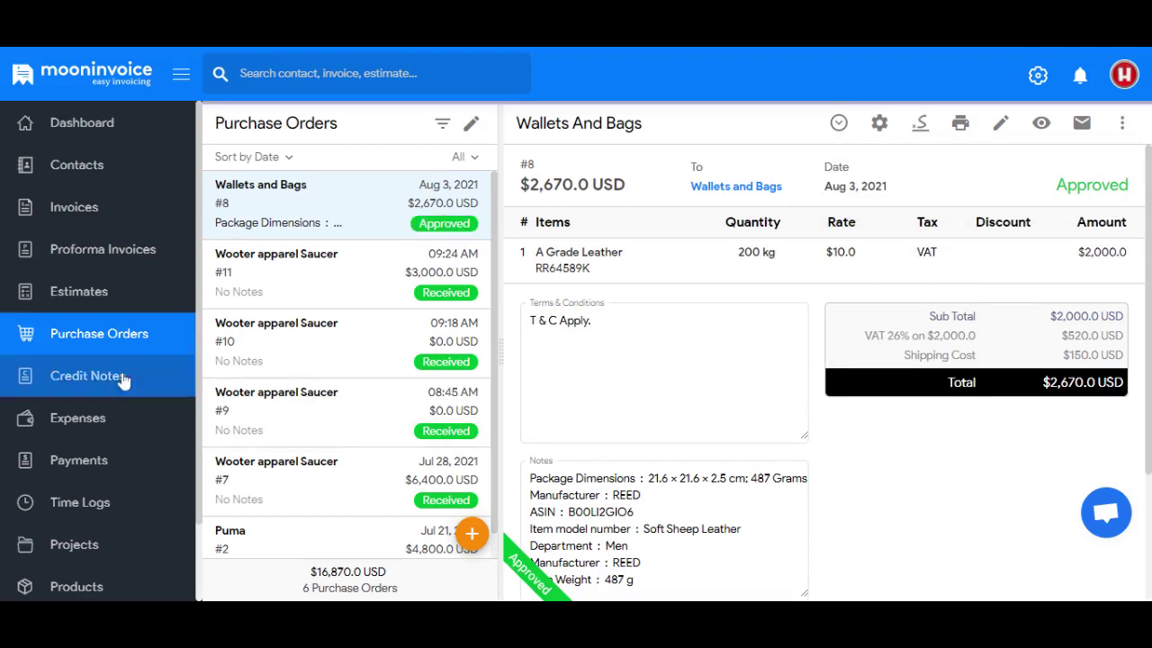
scroll(124, 384, "down", 1)
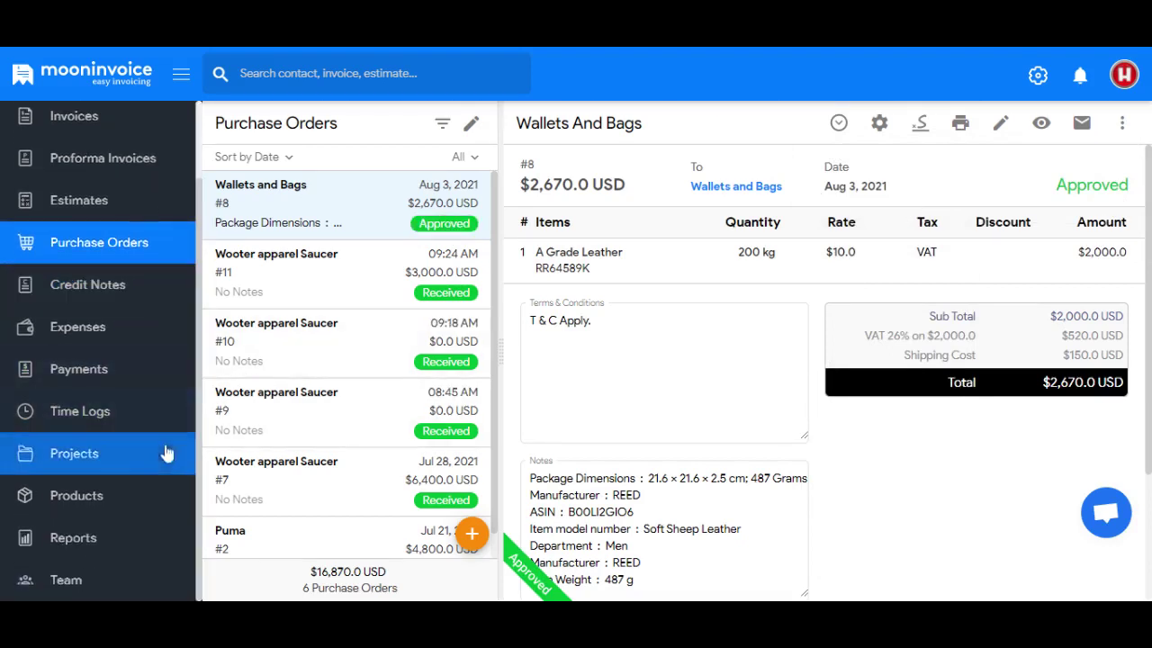
left_click(88, 501)
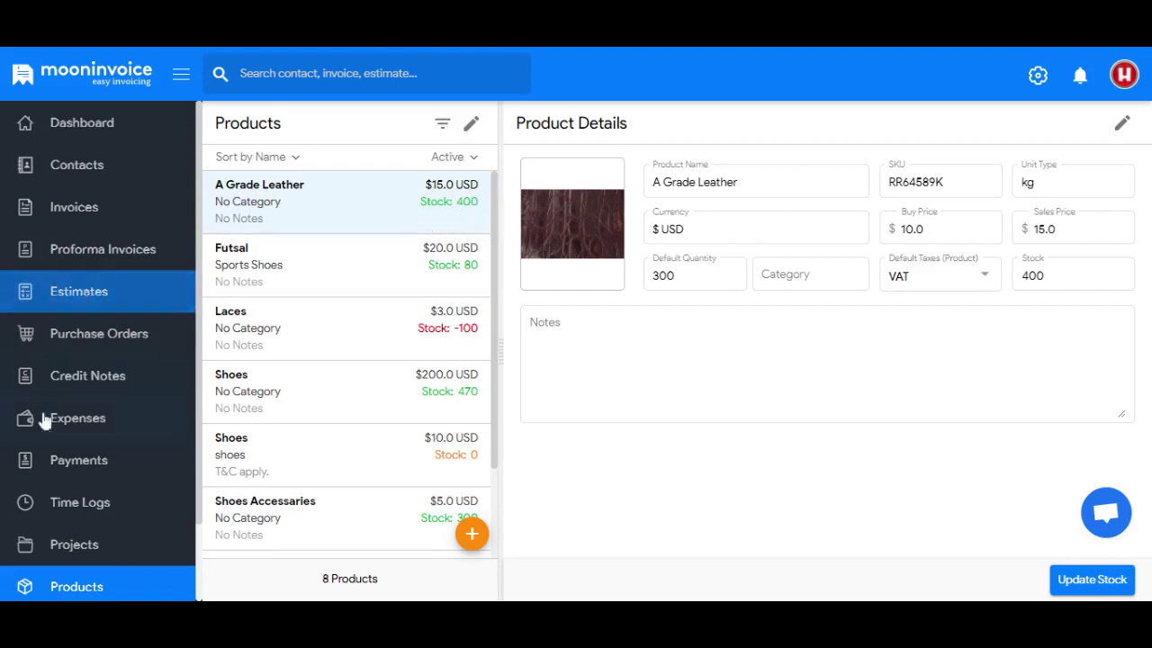
Add A Grade Leather with its default quantity of 300 kg to the Swarec and Brothers invoice and save it.
left_click(76, 223)
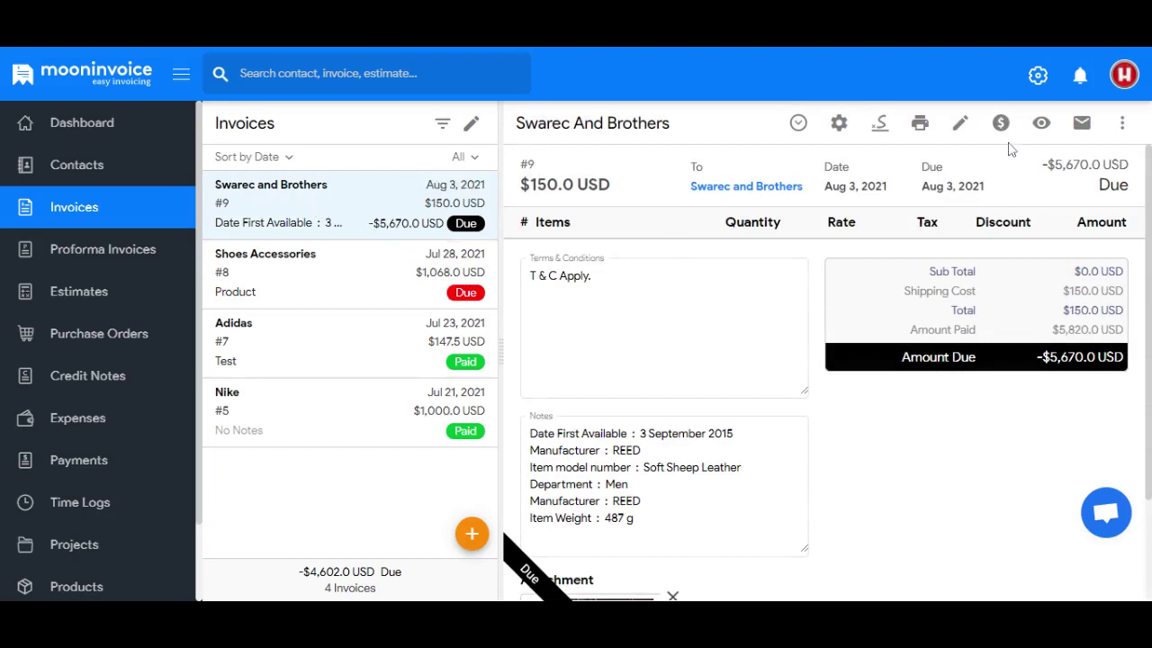
left_click(952, 134)
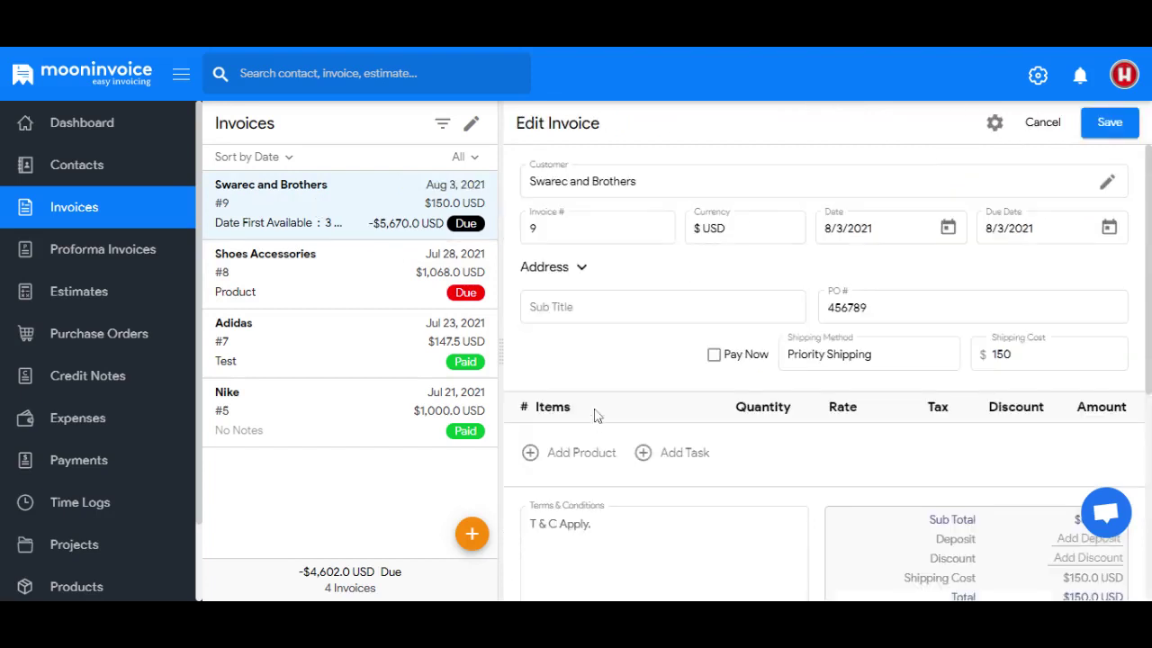
left_click(580, 453)
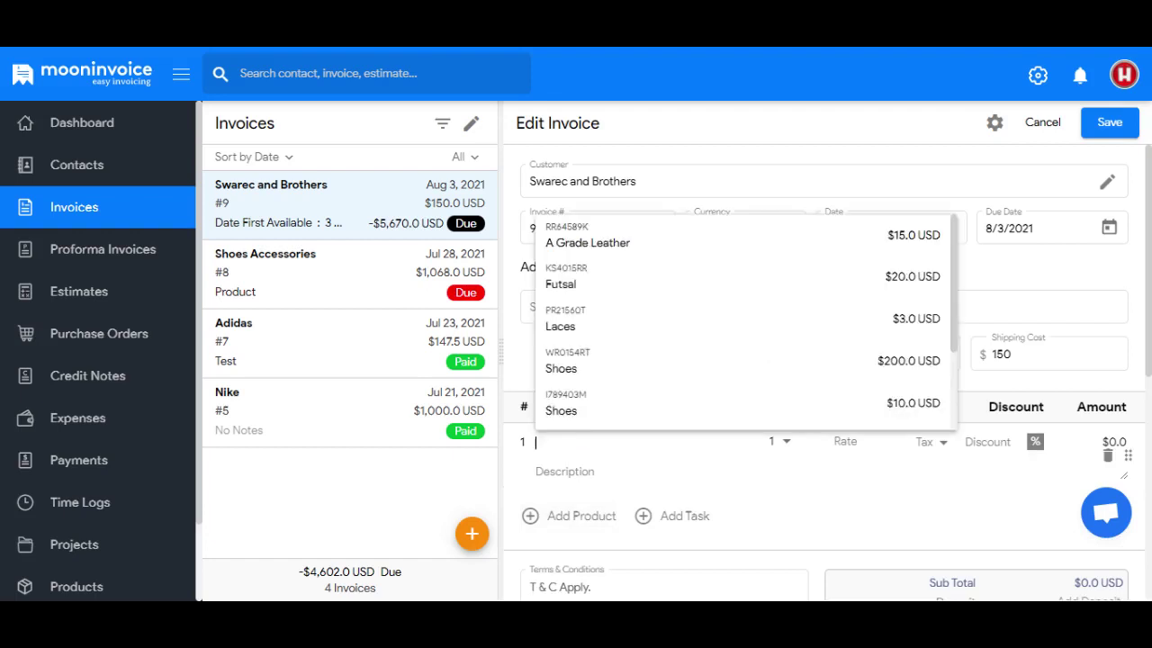
left_click(595, 254)
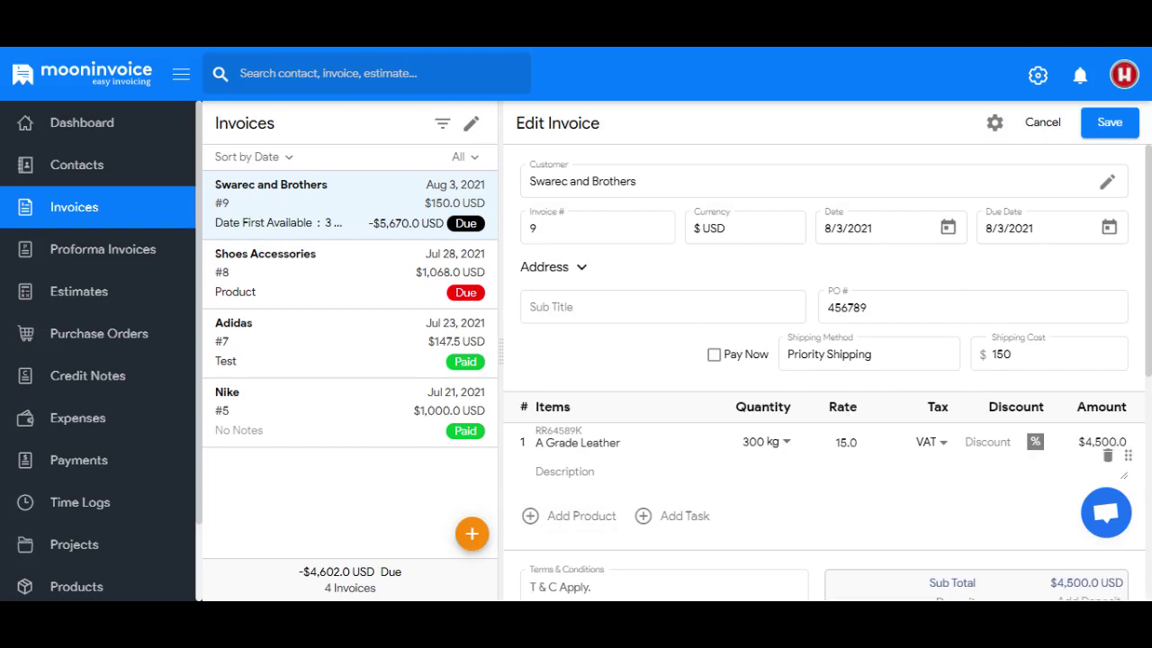
left_click(1109, 123)
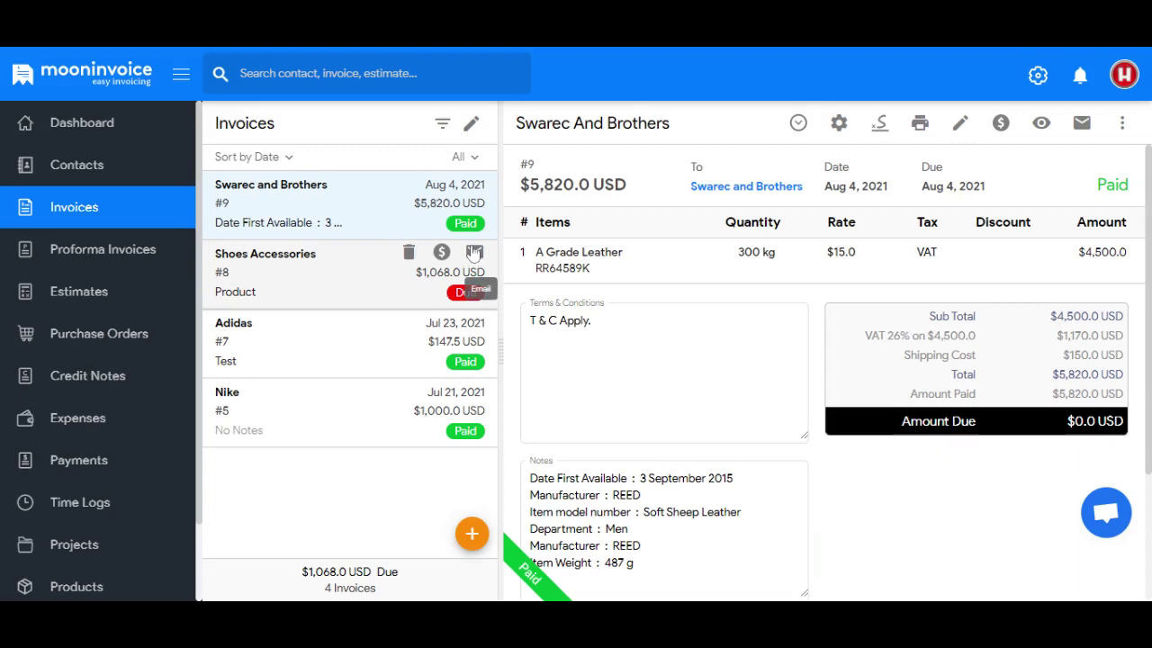
Return to the products list to check A Grade Leather's stock after the invoice.
scroll(131, 333, "down", 1)
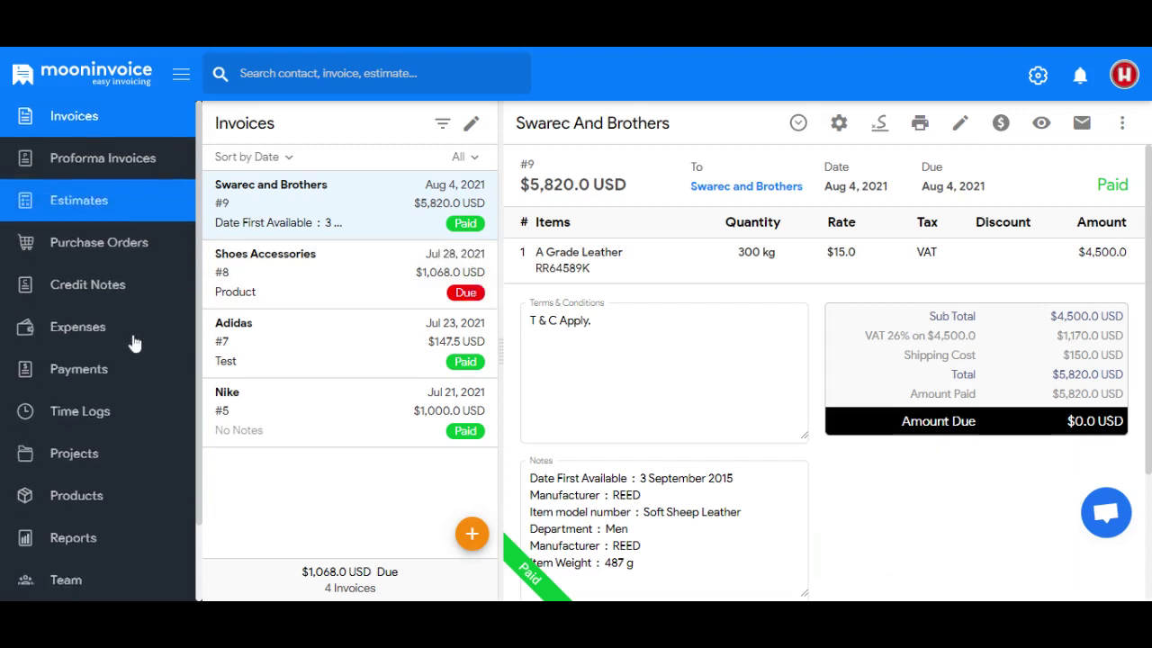
left_click(99, 501)
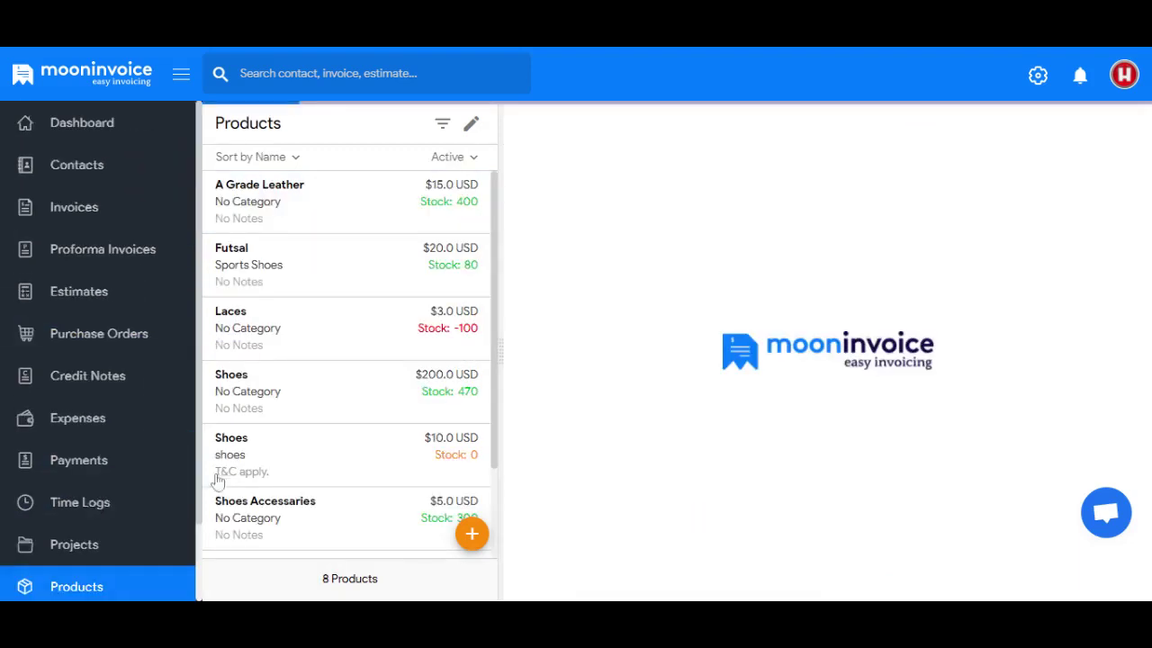
Check A Grade Leather's stock in its product details and open the Stock Report to examine the stock values per item.
left_click(441, 218)
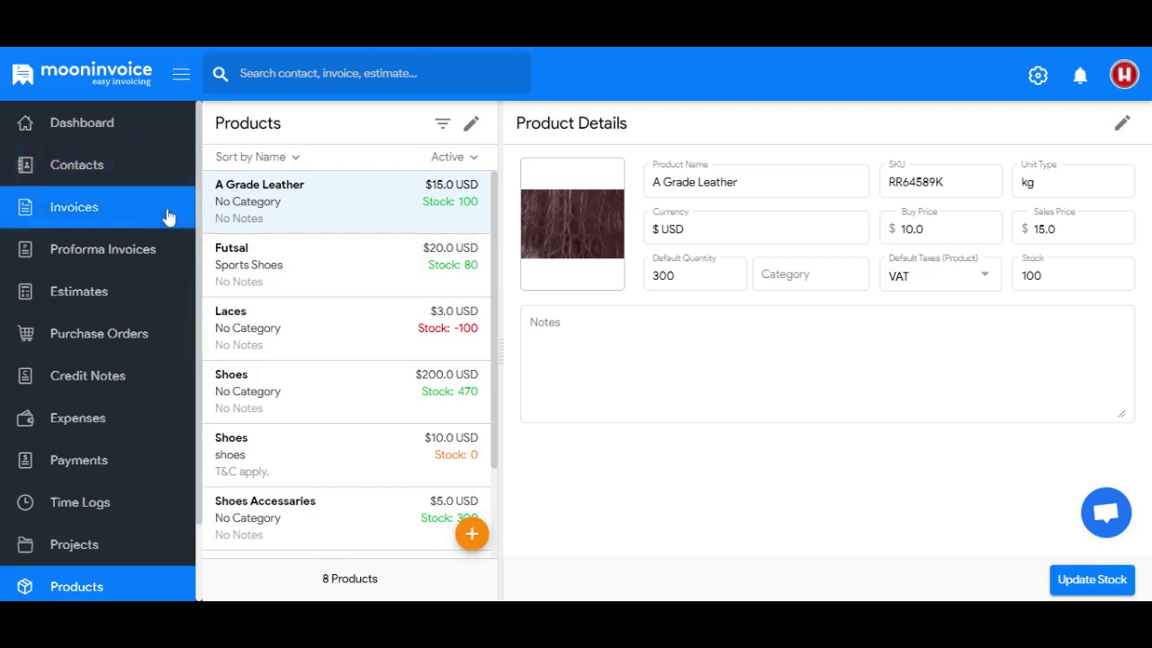
scroll(132, 445, "down", 1)
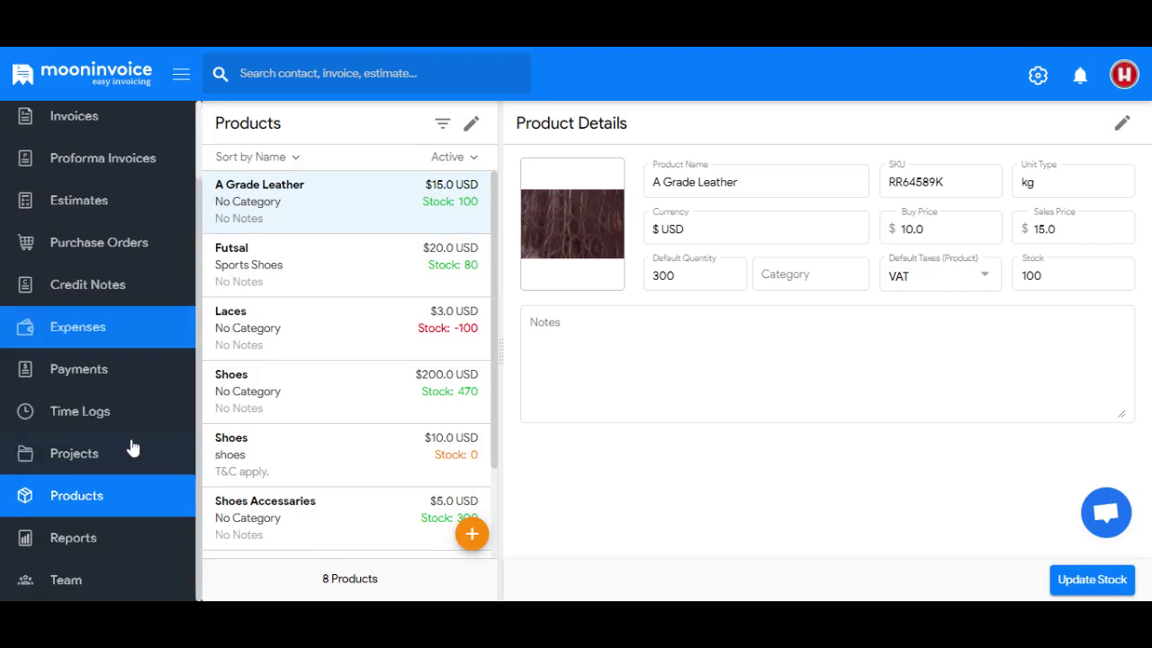
left_click(108, 547)
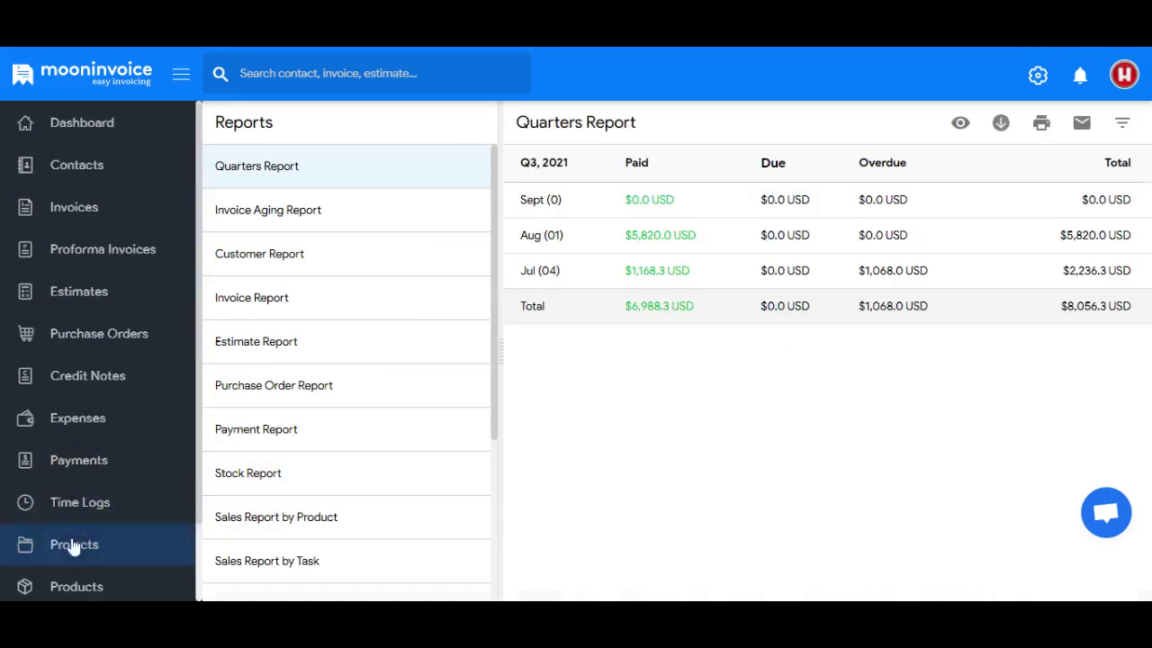
scroll(99, 544, "down", 1)
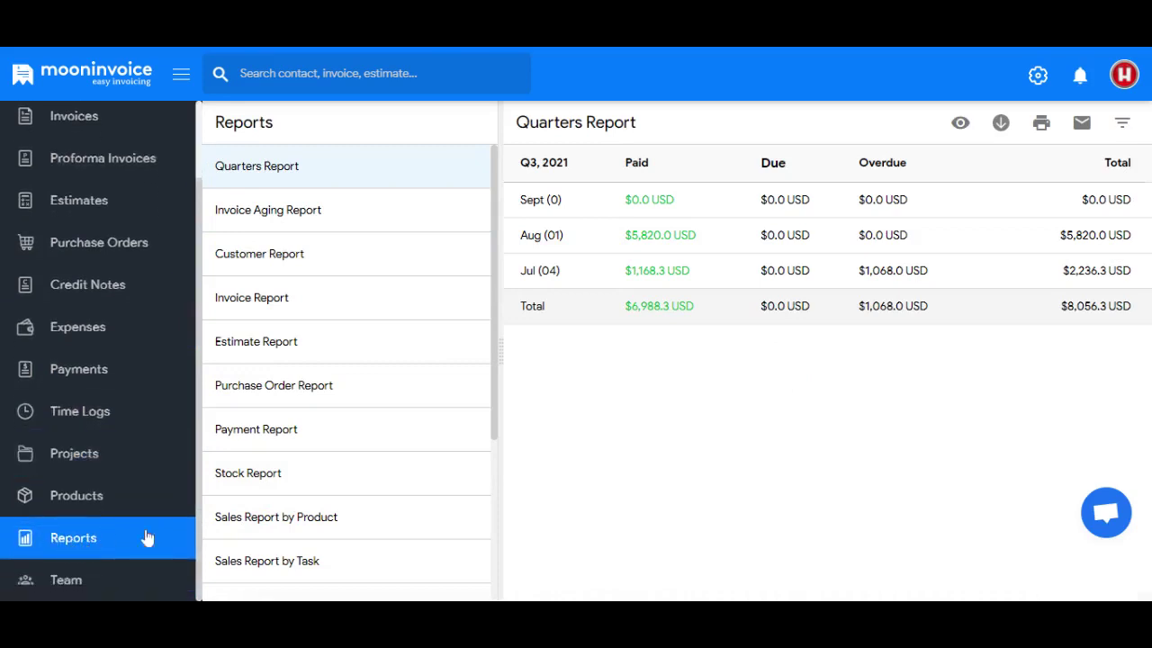
left_click(255, 483)
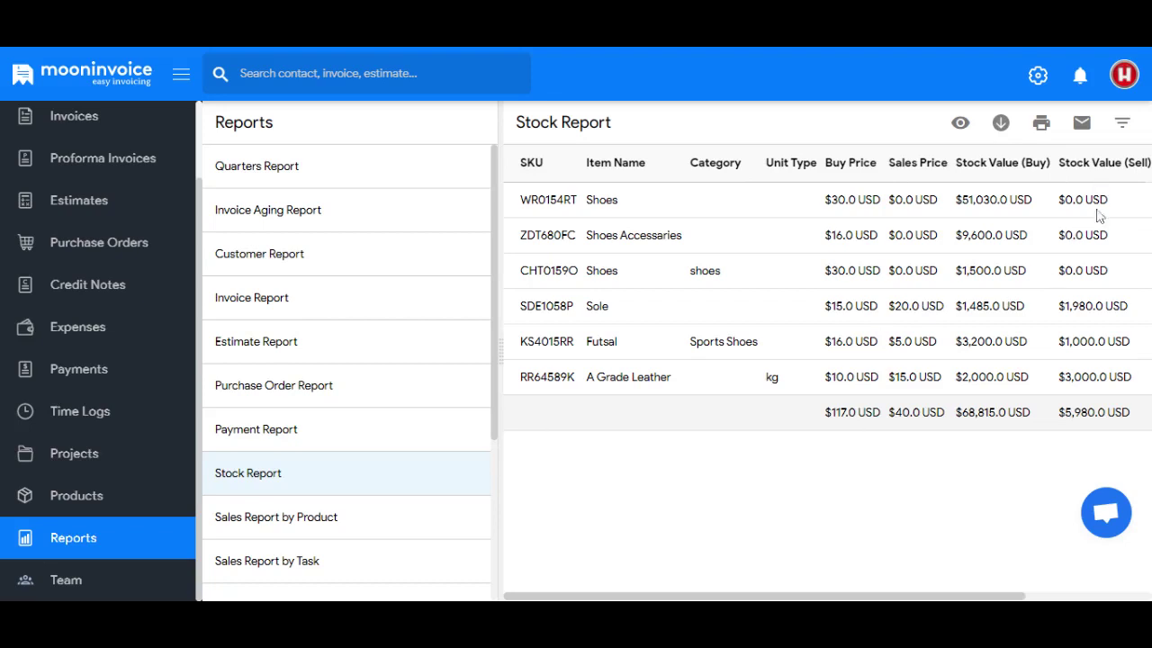
Return to the dashboard to view the account's overall summary.
scroll(82, 225, "up", 2)
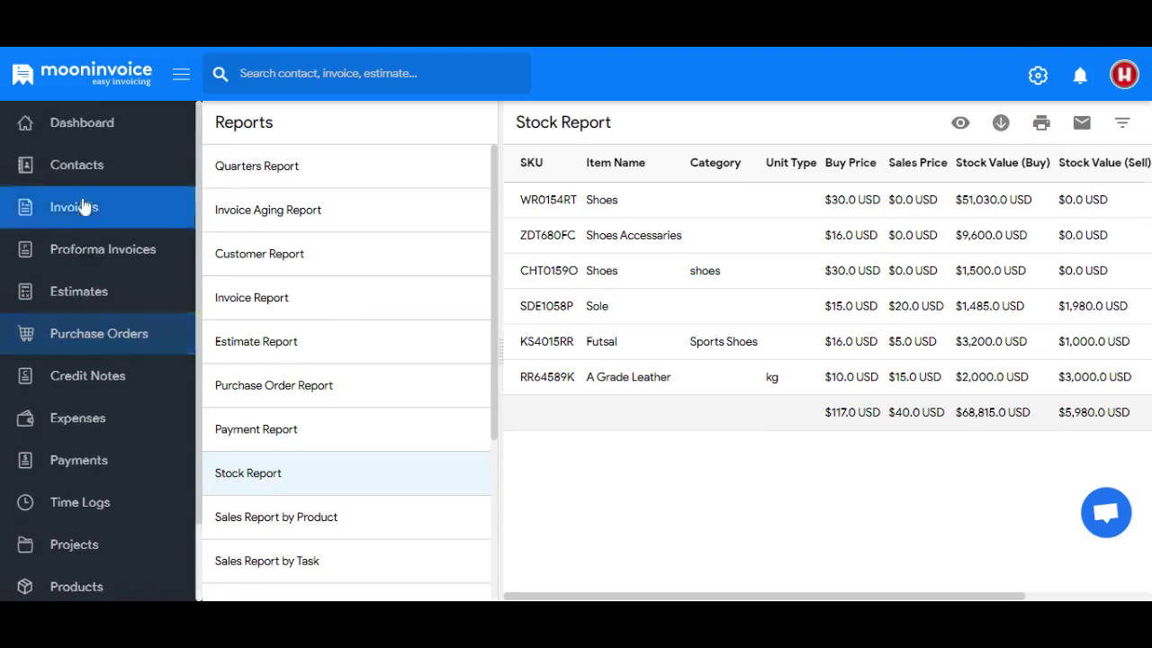
left_click(89, 133)
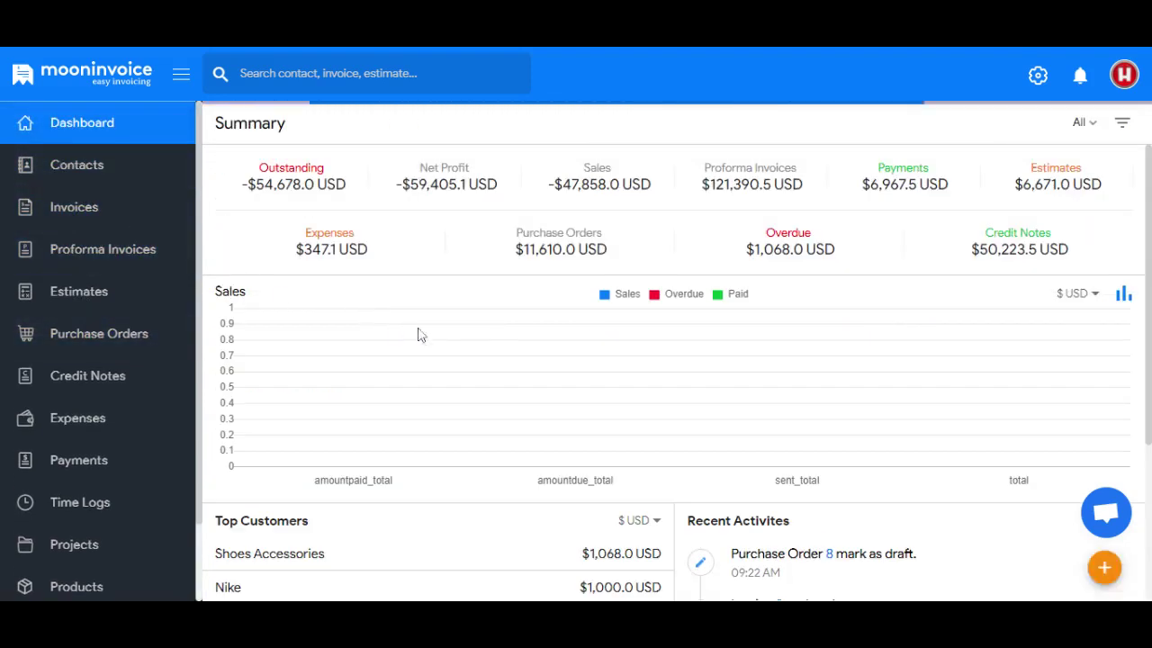